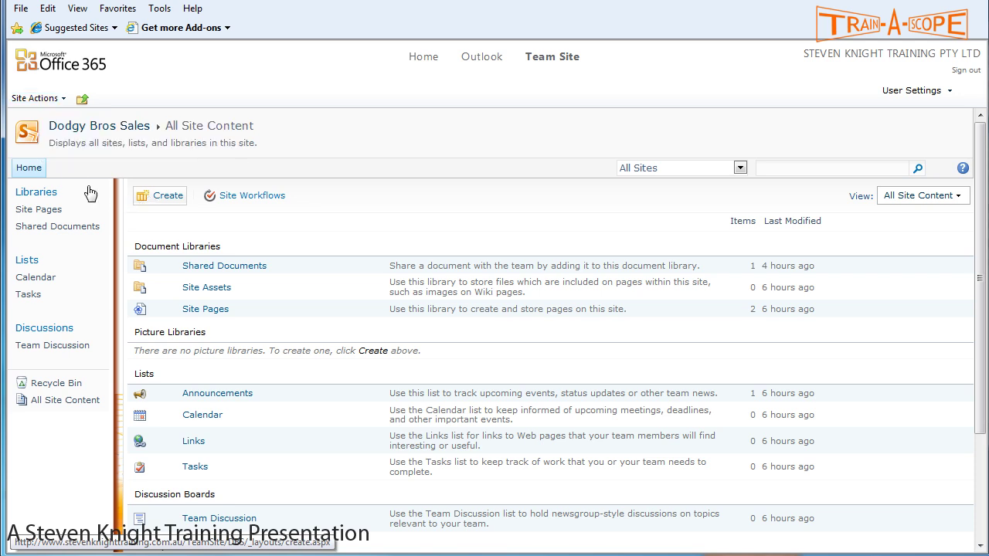
Start a new Custom List on the Dodgy Bros Sales site and name it Product Categories.
{"action": "left_click", "coordinate": [36, 98]}
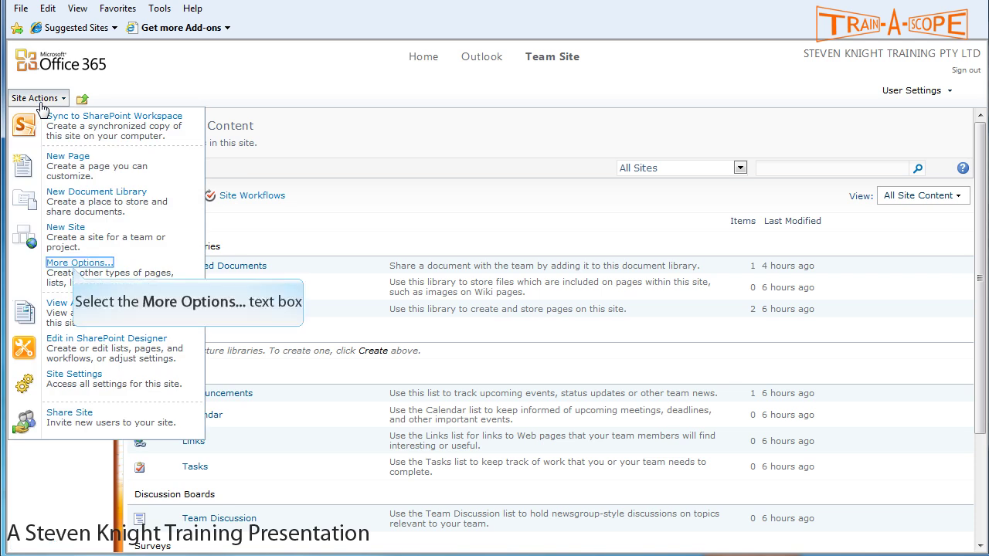
{"action": "left_click", "coordinate": [75, 266]}
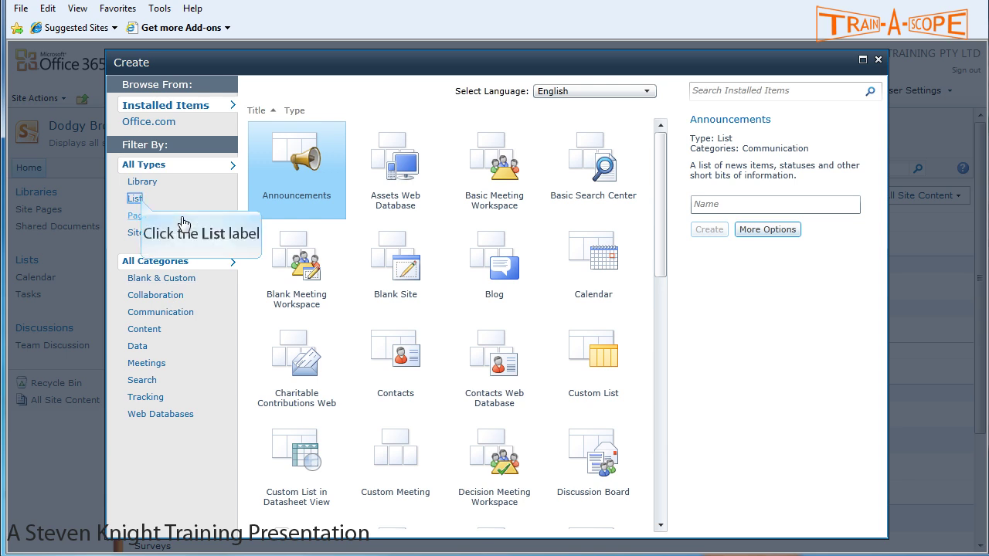
{"action": "left_click", "coordinate": [140, 200]}
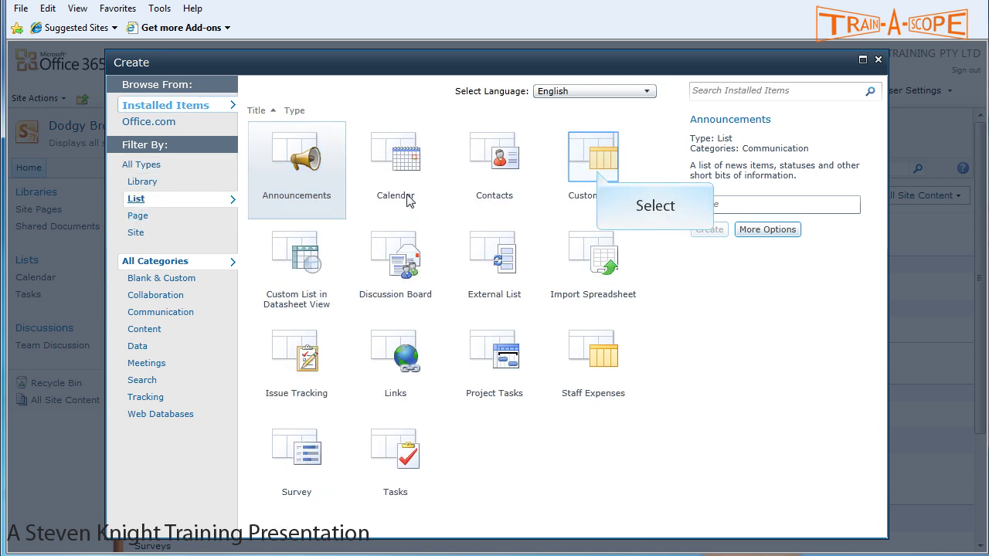
{"action": "left_click", "coordinate": [599, 176]}
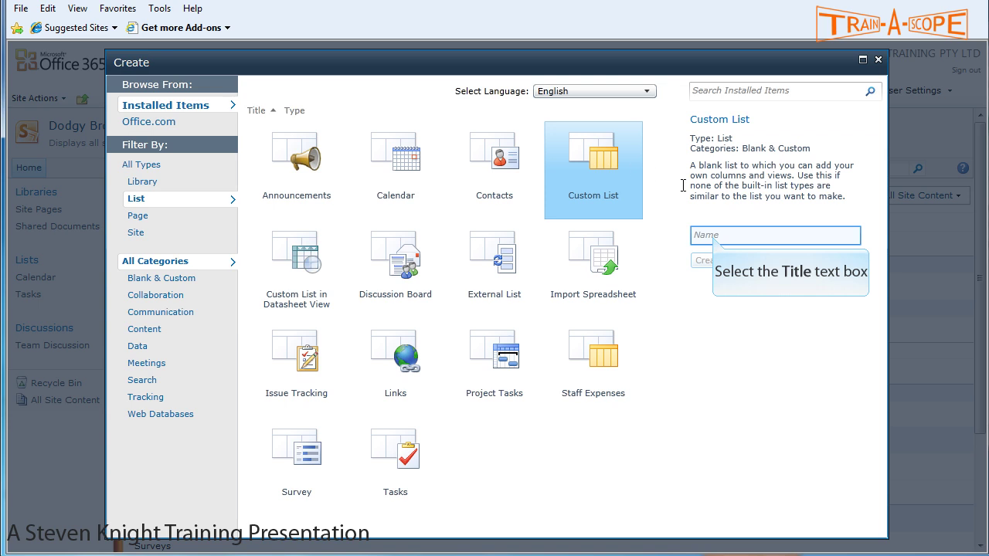
{"action": "left_click", "coordinate": [714, 238]}
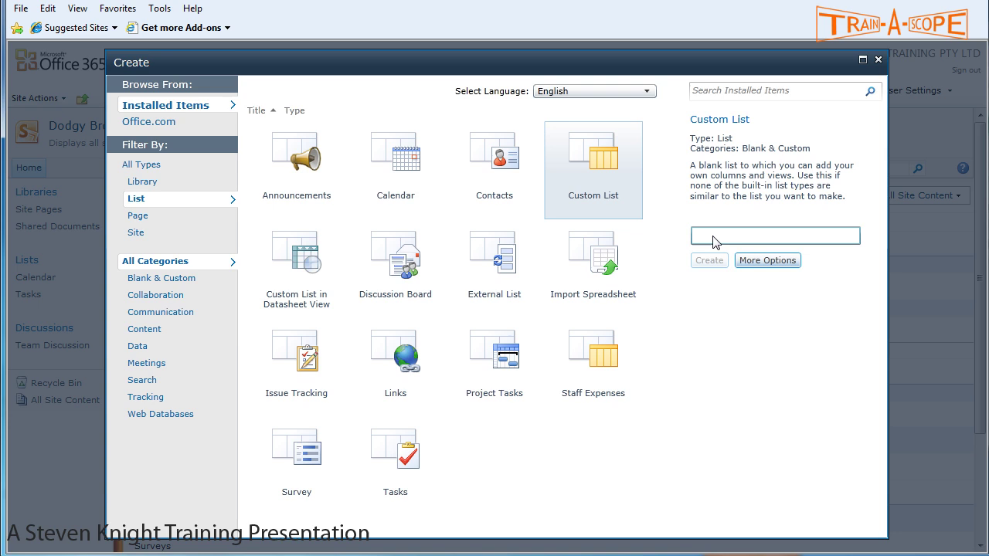
{"action": "type", "text": "Prd"}
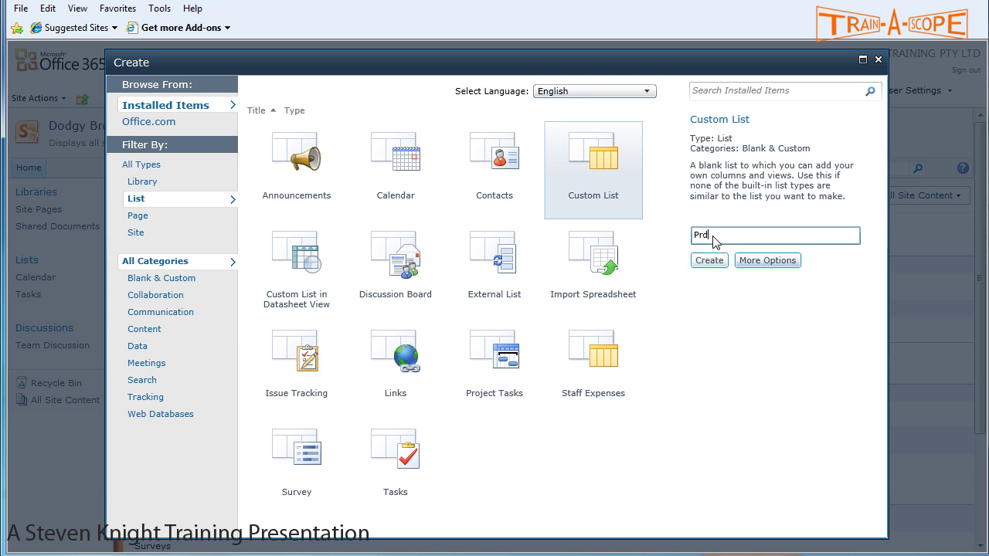
{"action": "key", "text": "BackSpace"}
{"action": "type", "text": "oduct Categories"}
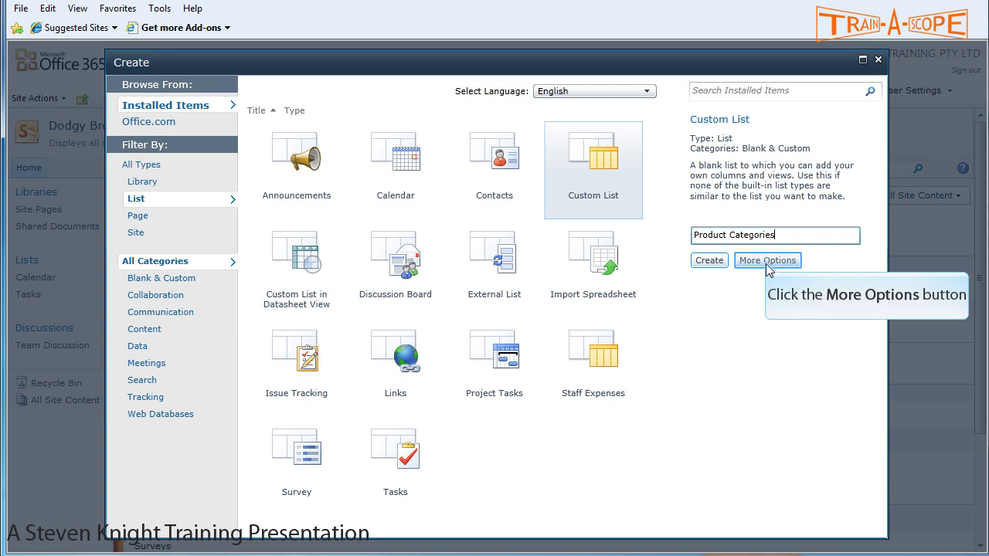
Create the list with the description "Official Product Categories" and without a Quick Launch link.
{"action": "left_click", "coordinate": [765, 260]}
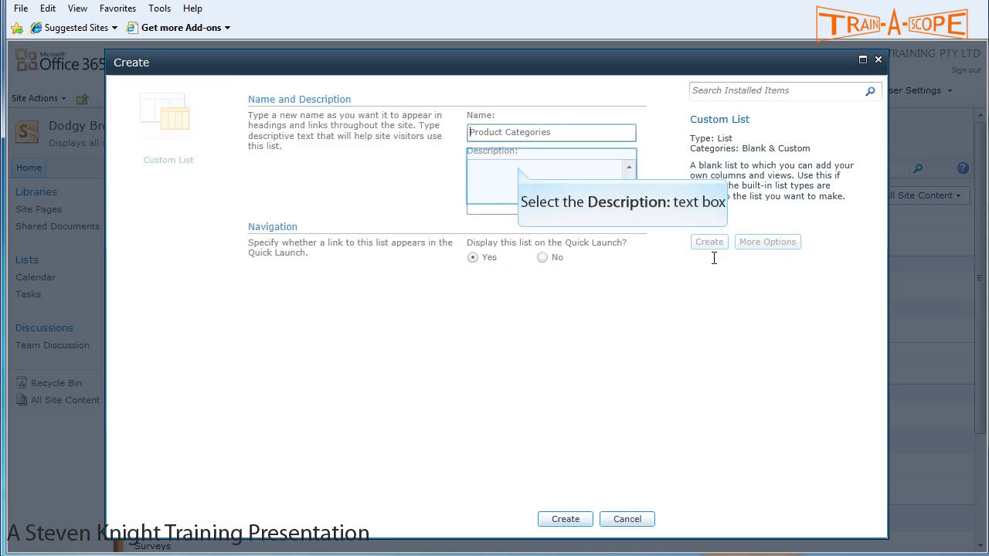
{"action": "left_click", "coordinate": [518, 173]}
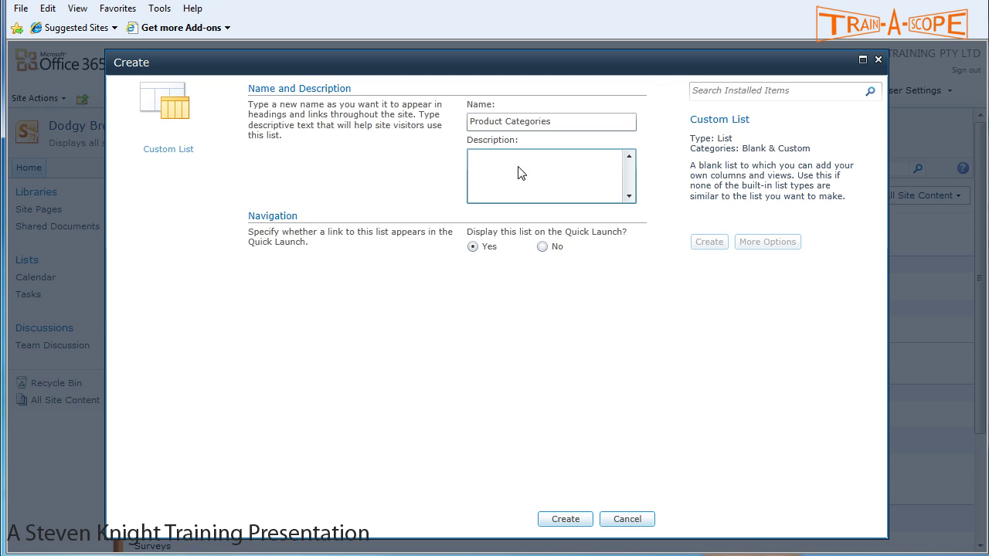
{"action": "type", "text": "Official Product Categories"}
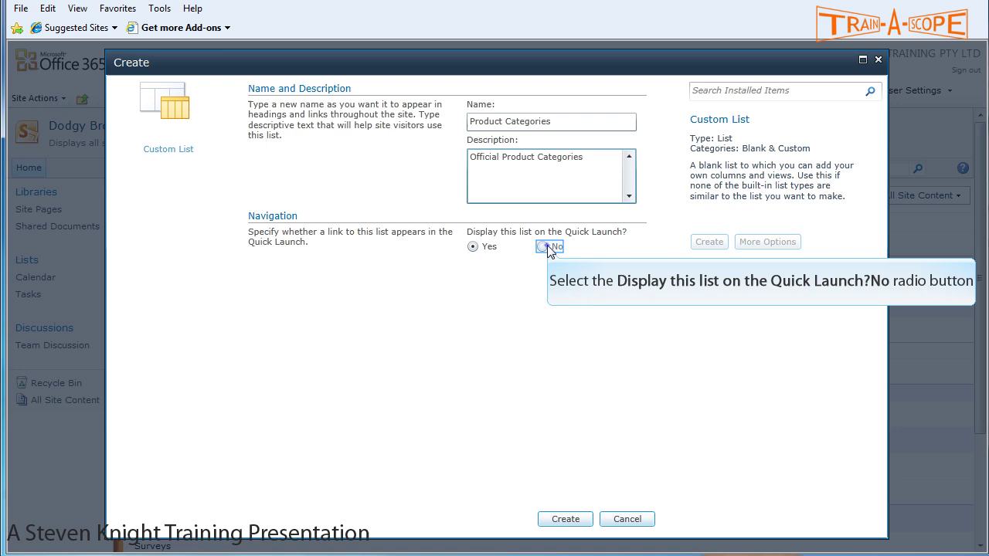
{"action": "left_click", "coordinate": [543, 246]}
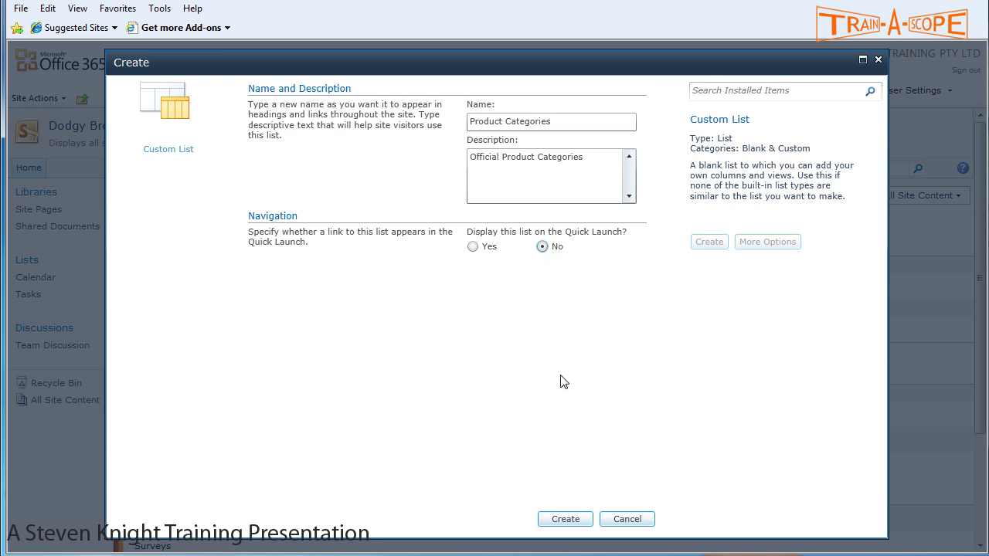
{"action": "left_click", "coordinate": [564, 521]}
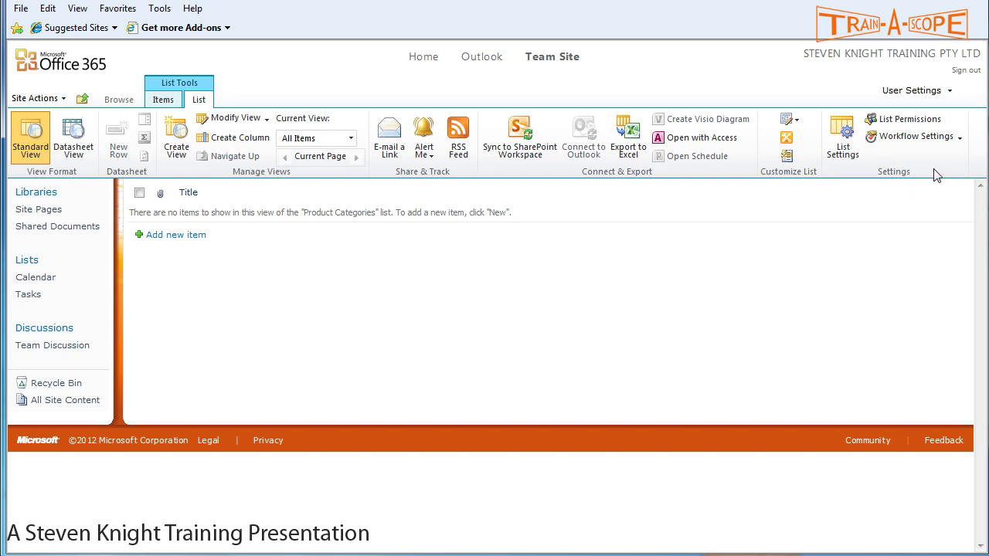
In the list's settings, rename the Title column to Product Category.
{"action": "left_click", "coordinate": [845, 146]}
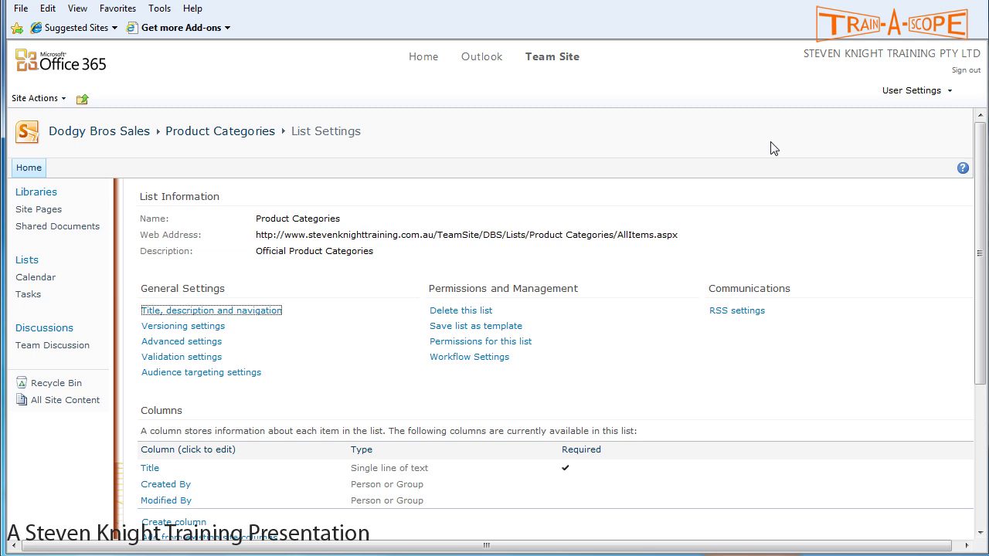
{"action": "scroll", "coordinate": [592, 286], "scroll_direction": "down", "scroll_amount": 5}
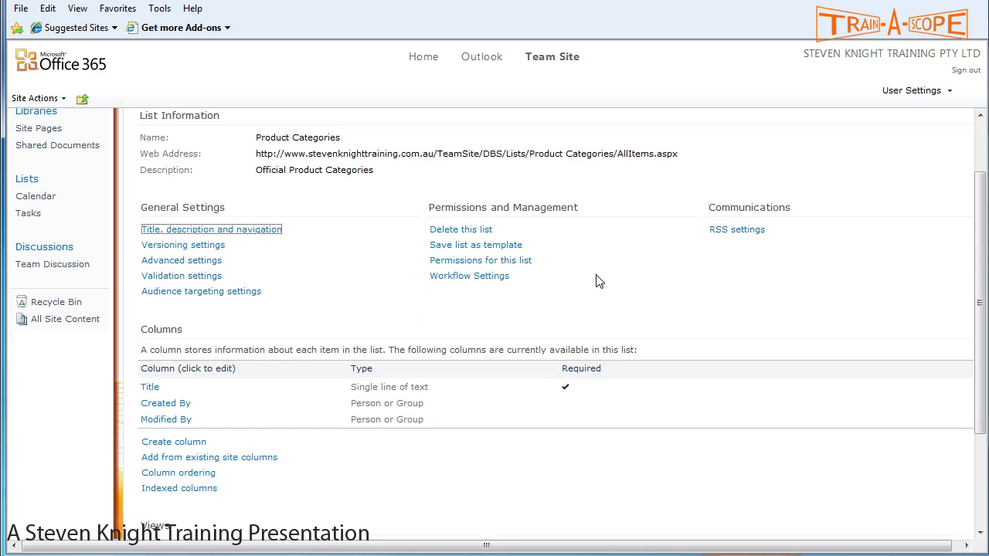
{"action": "left_click", "coordinate": [150, 274]}
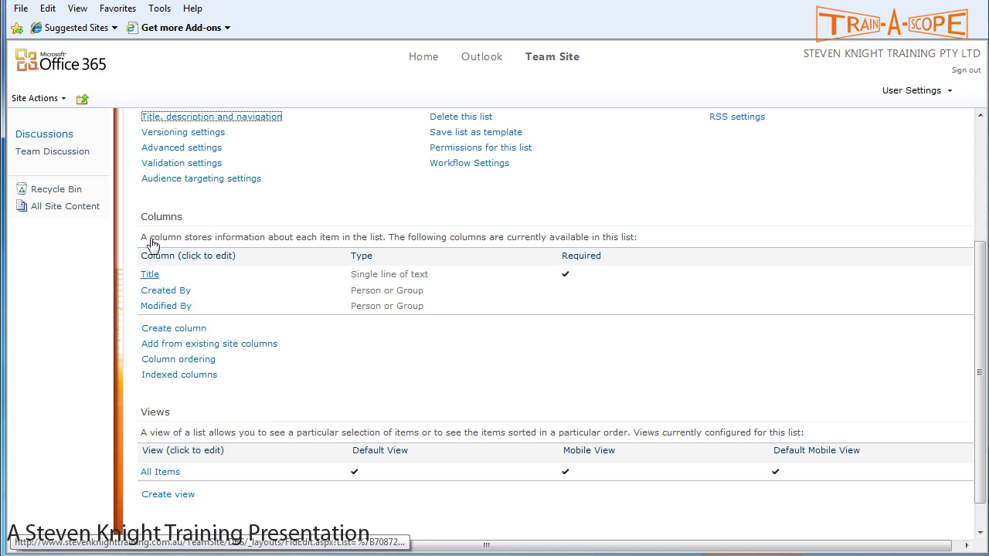
{"action": "left_click", "coordinate": [151, 275]}
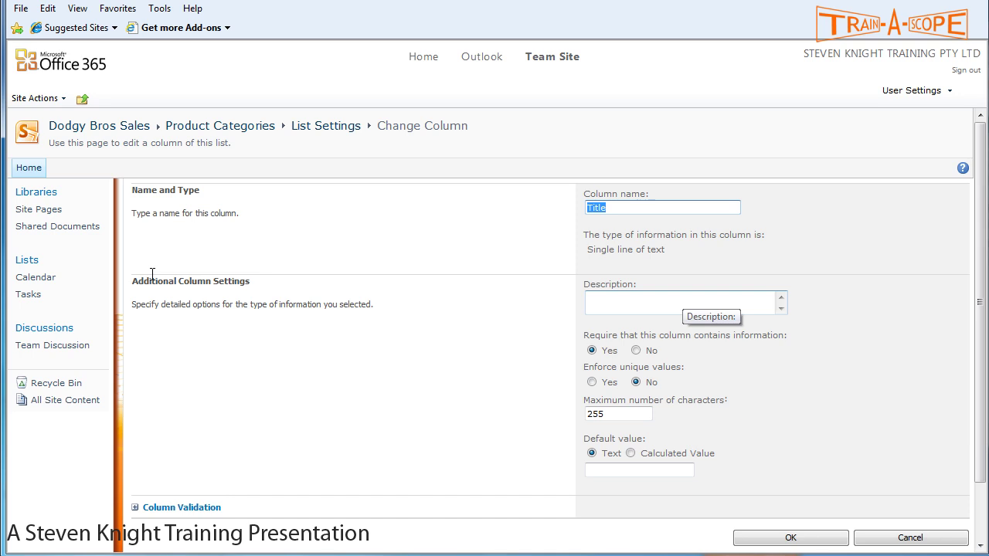
{"action": "type", "text": "Product CCateof"}
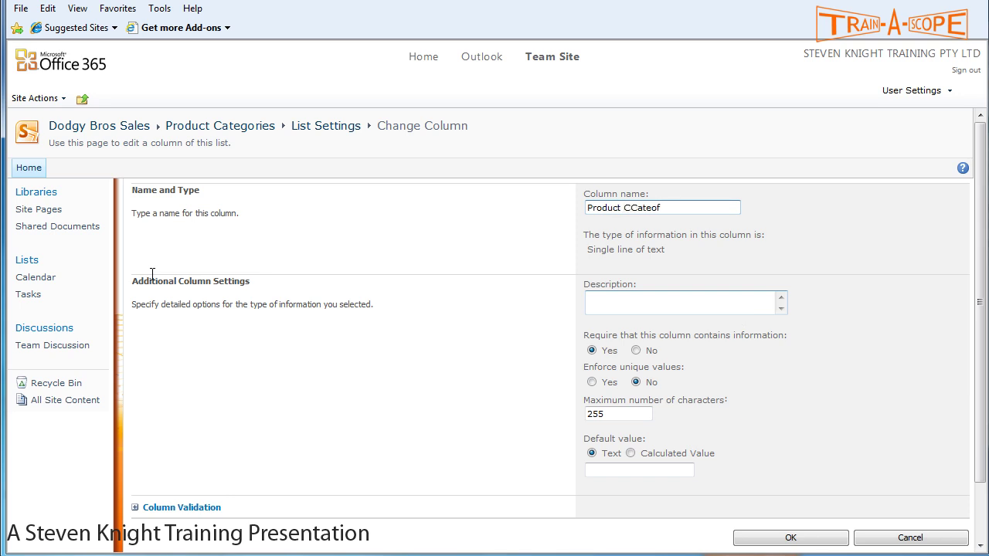
{"action": "key", "text": "BackSpace"}
{"action": "type", "text": "g"}
{"action": "key", "text": "BackSpace"}
{"action": "key", "text": "BackSpace"}
{"action": "key", "text": "BackSpace"}
{"action": "key", "text": "BackSpace"}
{"action": "key", "text": "BackSpace"}
{"action": "key", "text": "BackSpace"}
{"action": "key", "text": "BackSpace"}
{"action": "type", "text": "Category"}
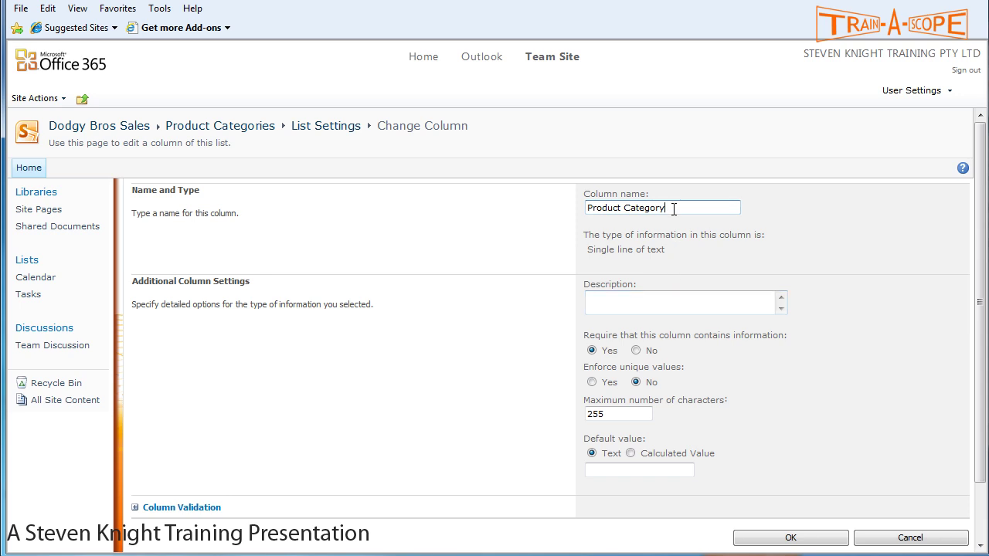
Copy the column name into the column's description as "Product Category" and save the column changes.
{"action": "left_click_drag", "start_coordinate": [674, 209], "coordinate": [540, 209]}
{"action": "key", "text": "ctrl+c"}
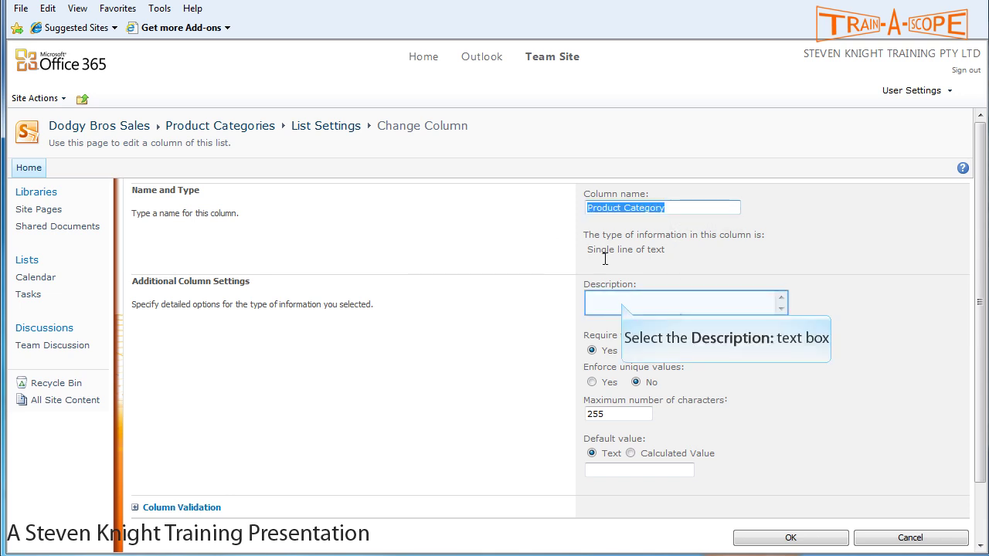
{"action": "left_click", "coordinate": [622, 302]}
{"action": "key", "text": "ctrl+v"}
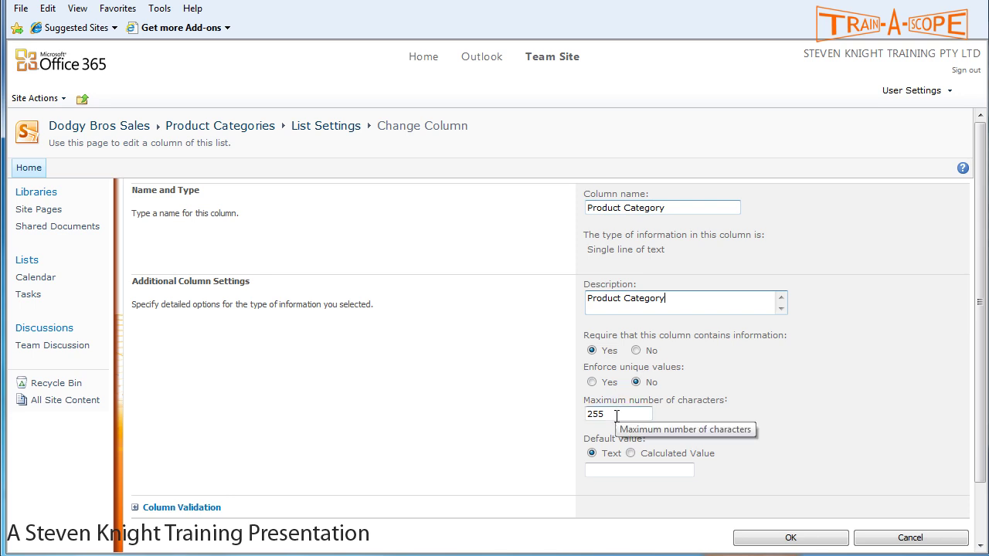
{"action": "left_click_drag", "start_coordinate": [615, 415], "coordinate": [562, 415]}
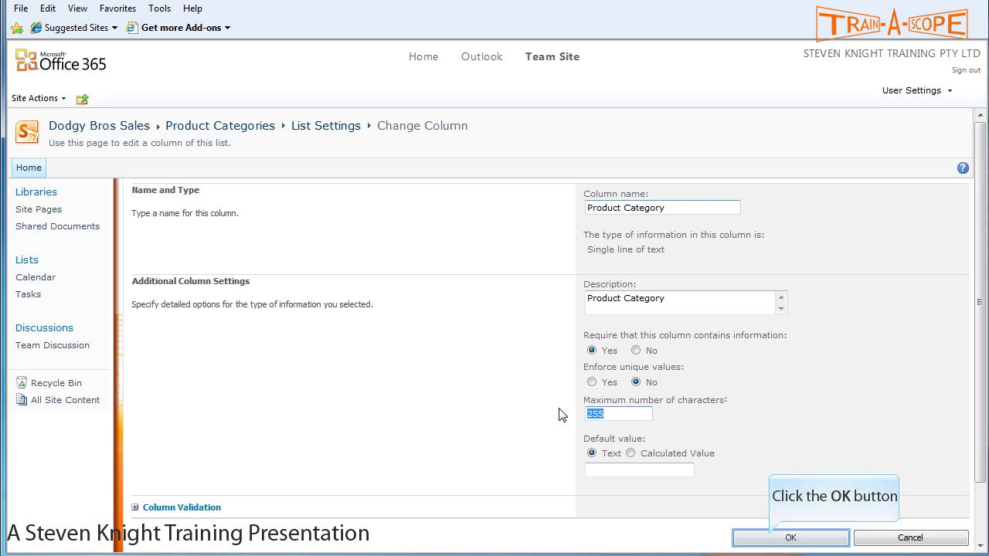
{"action": "left_click", "coordinate": [770, 540]}
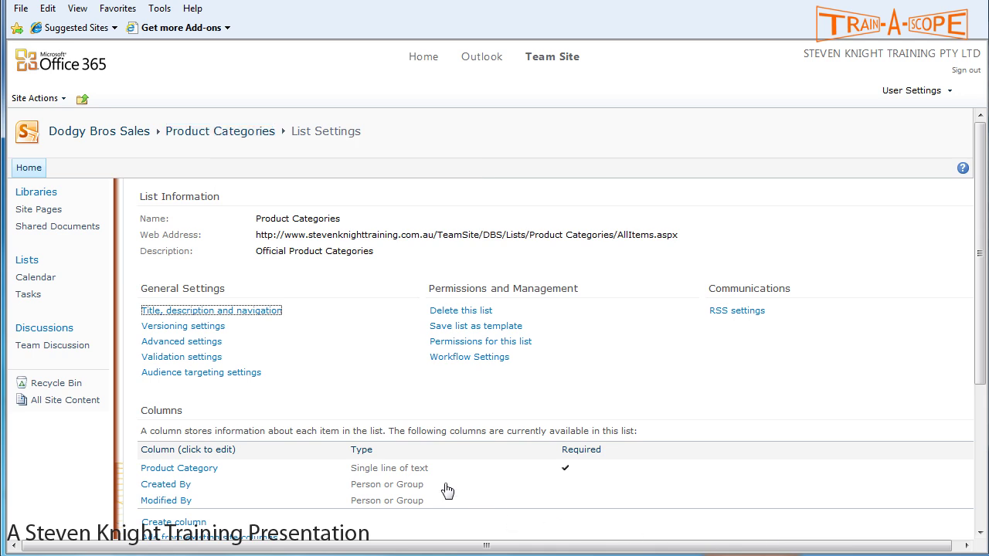
Return to the Product Categories list and display it in Datasheet view.
{"action": "left_click", "coordinate": [219, 131]}
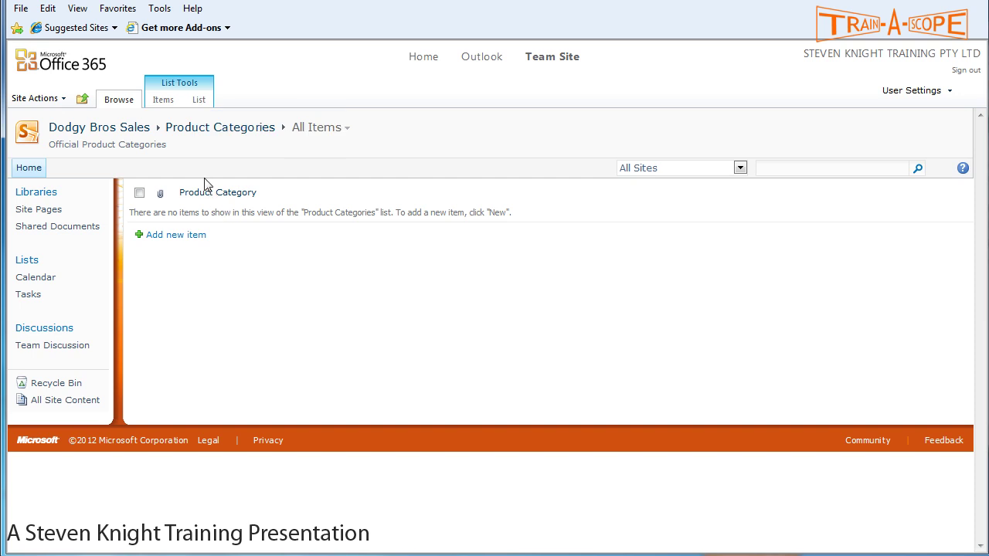
{"action": "left_click", "coordinate": [197, 100]}
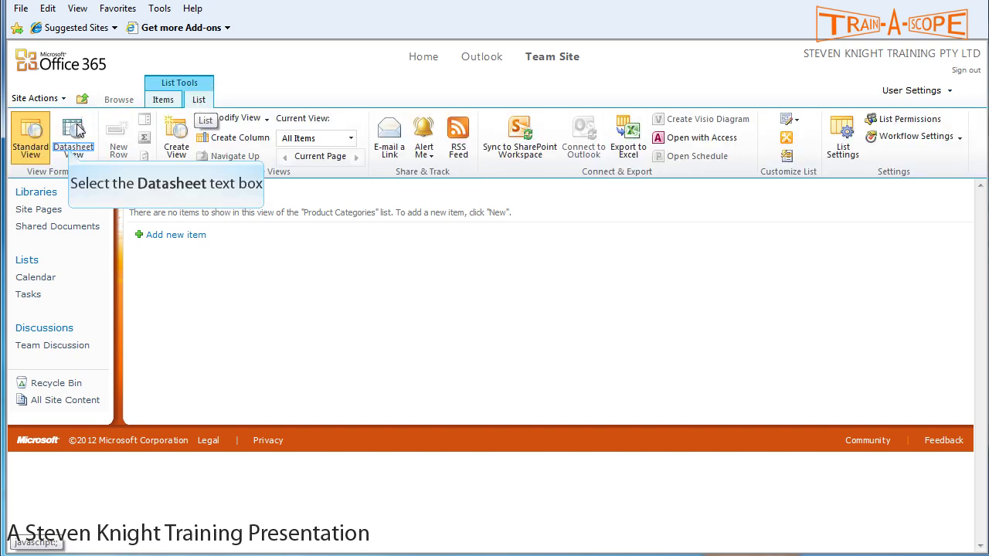
{"action": "left_click", "coordinate": [72, 153]}
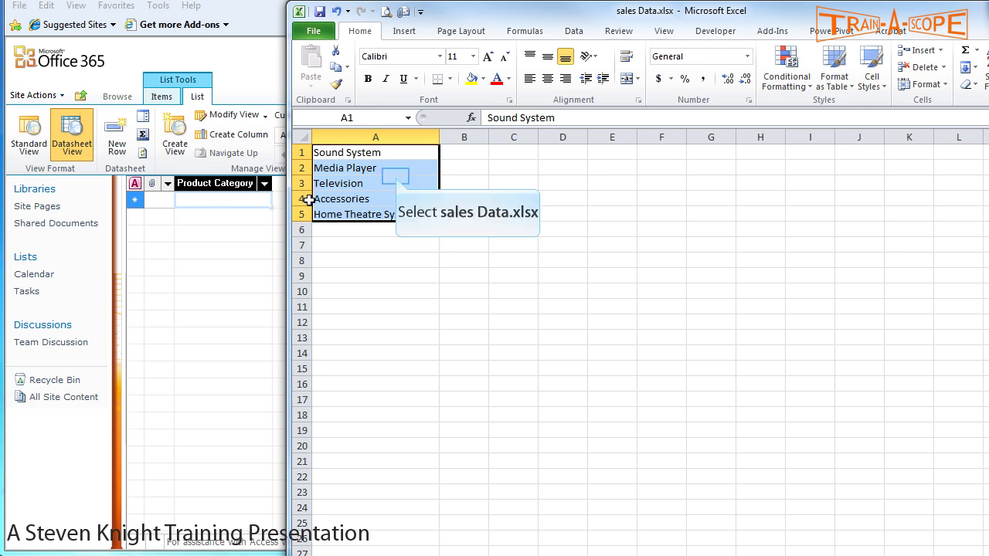
Switch to Excel and copy the product categories in cells A1:A5 of sales Data.xlsx.
{"action": "left_click", "coordinate": [395, 177]}
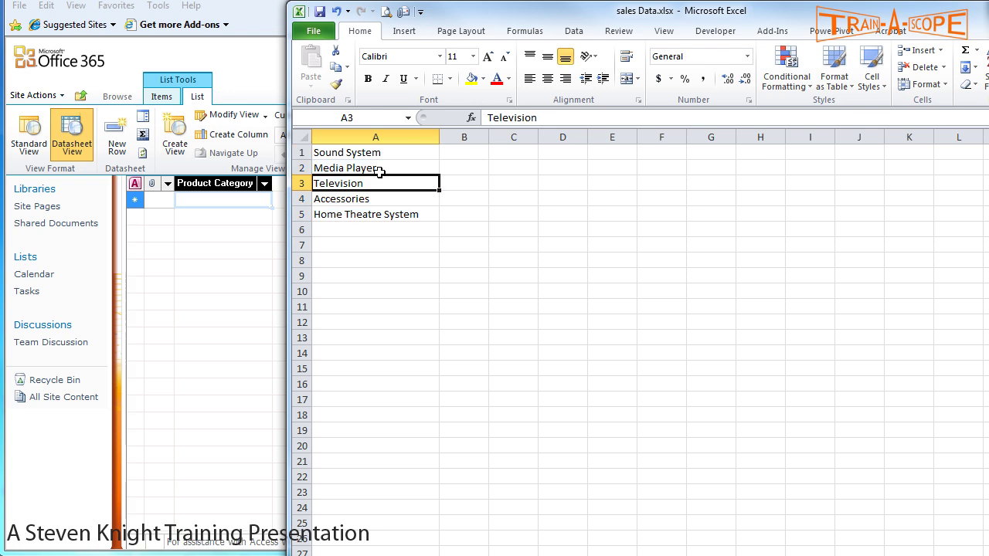
{"action": "left_click", "coordinate": [369, 152]}
{"action": "left_click_drag", "start_coordinate": [369, 152], "coordinate": [375, 215]}
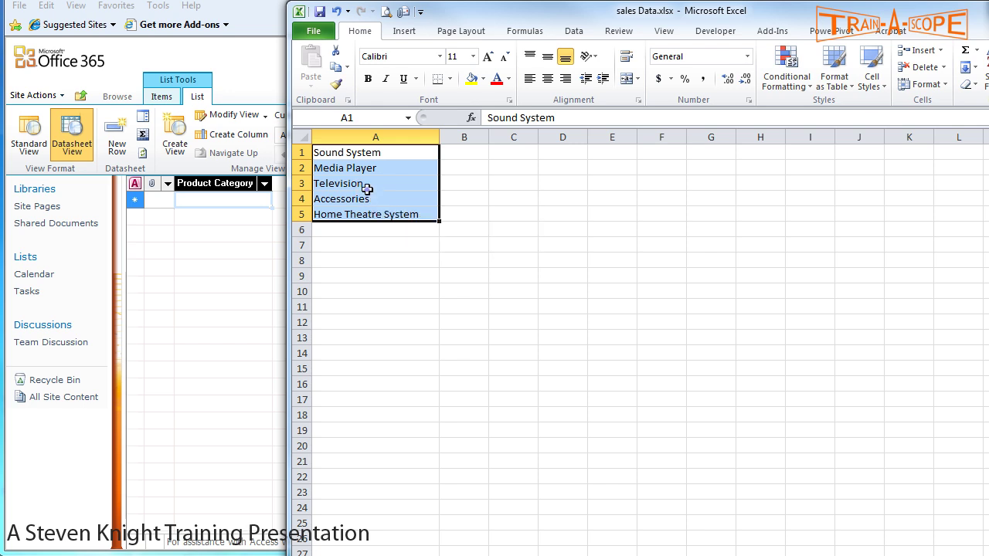
{"action": "right_click", "coordinate": [367, 189]}
{"action": "left_click", "coordinate": [400, 215]}
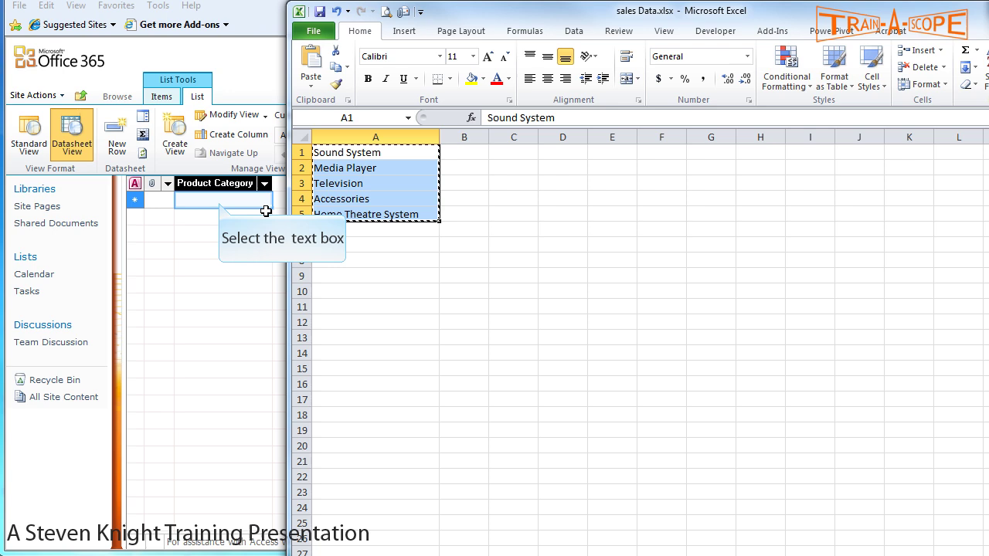
Back in the SharePoint list, paste the copied categories into the Product Category column and return to Standard view.
{"action": "left_click", "coordinate": [221, 202]}
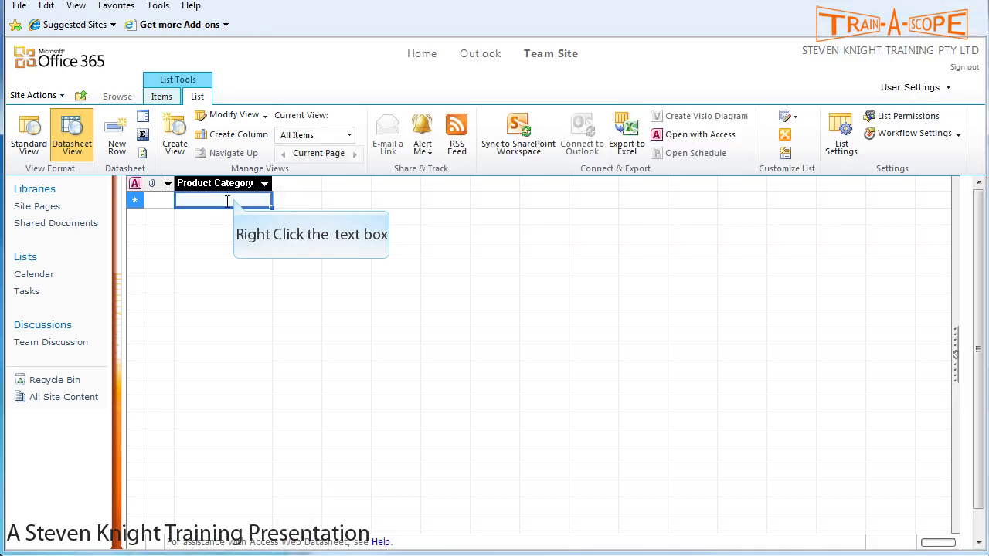
{"action": "right_click", "coordinate": [234, 200]}
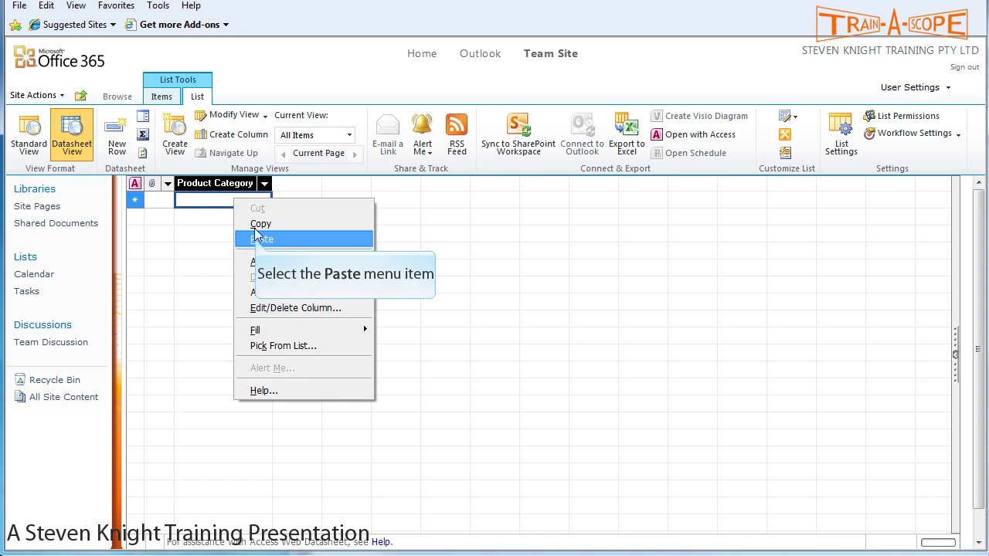
{"action": "left_click", "coordinate": [258, 238]}
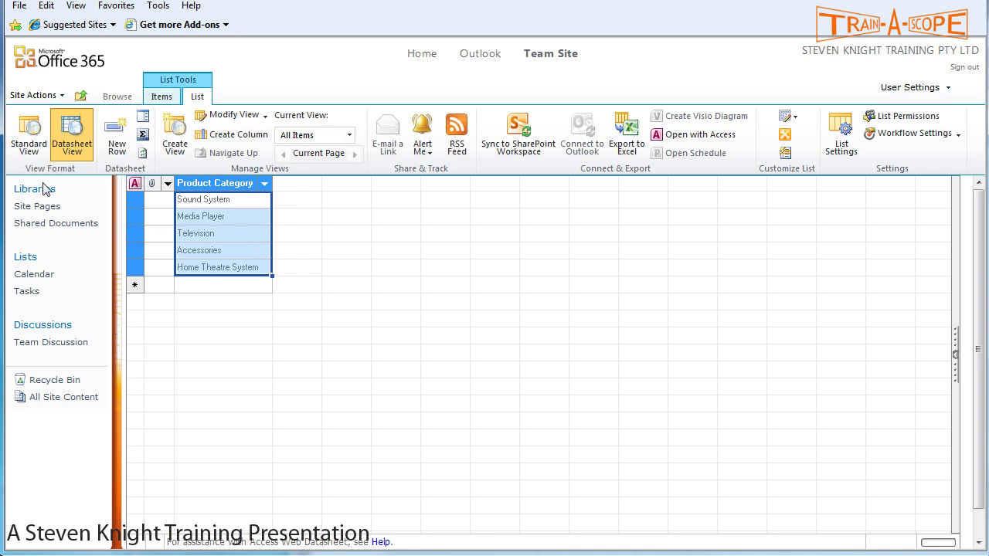
{"action": "left_click", "coordinate": [27, 134]}
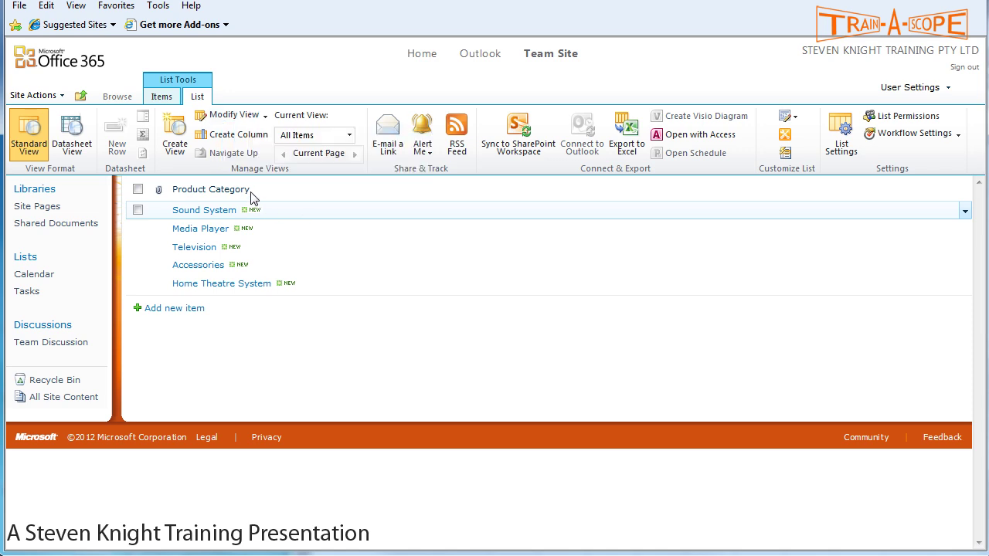
Modify the list's All Items view to hide the Attachments column and sort first by Product Category, and save the view.
{"action": "left_click", "coordinate": [223, 117]}
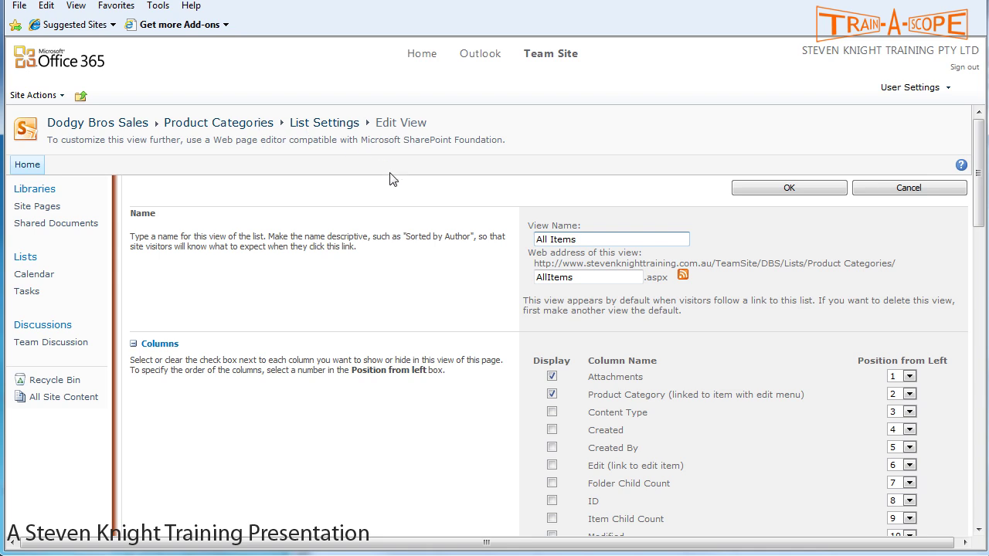
{"action": "scroll", "coordinate": [436, 321], "scroll_direction": "down", "scroll_amount": 4}
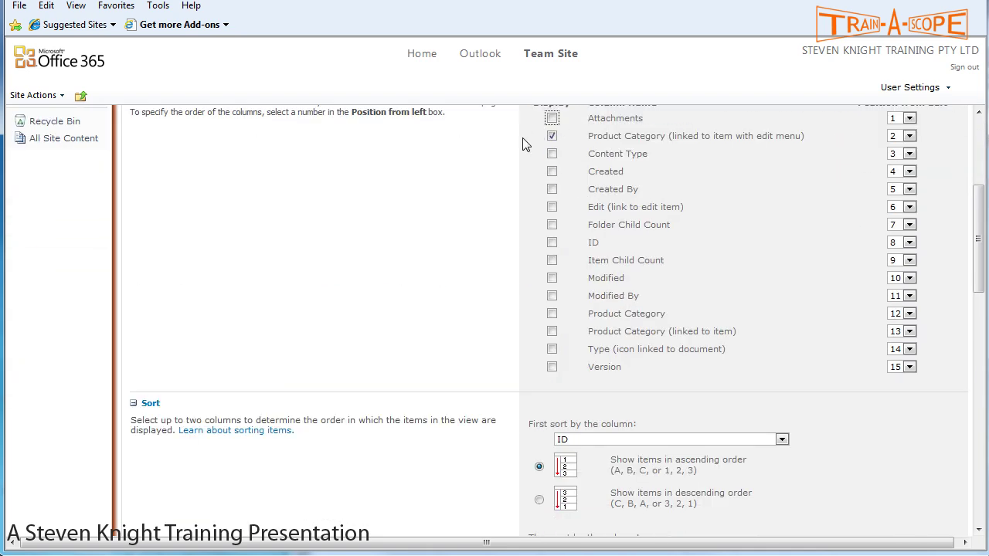
{"action": "scroll", "coordinate": [506, 228], "scroll_direction": "down", "scroll_amount": 3}
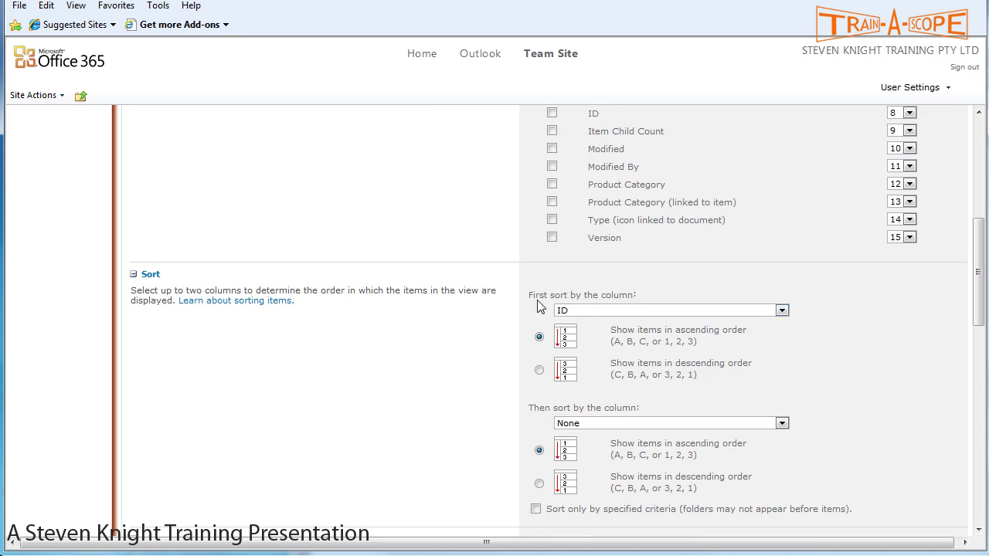
{"action": "left_click", "coordinate": [782, 310]}
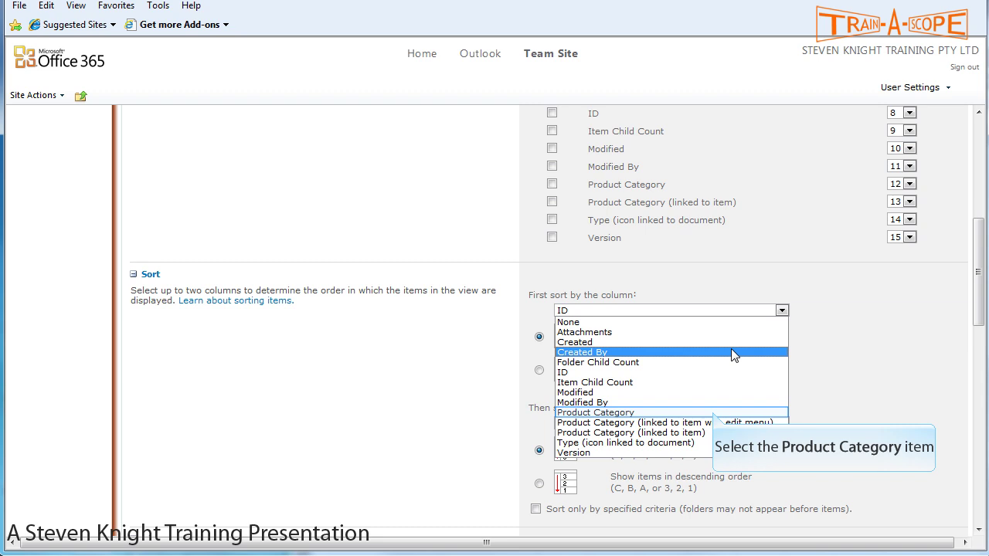
{"action": "left_click", "coordinate": [712, 412]}
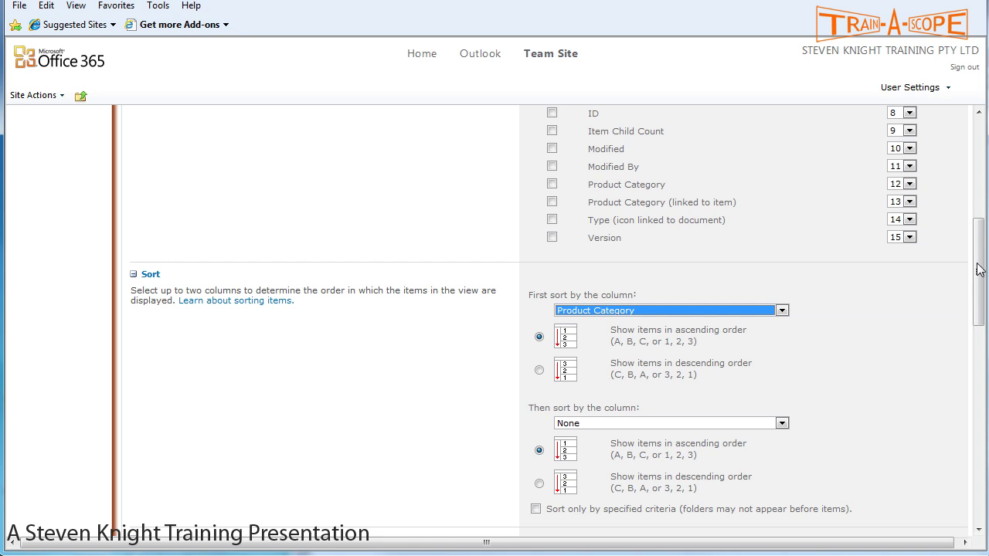
{"action": "left_click_drag", "start_coordinate": [978, 268], "coordinate": [979, 463]}
{"action": "left_click", "coordinate": [760, 458]}
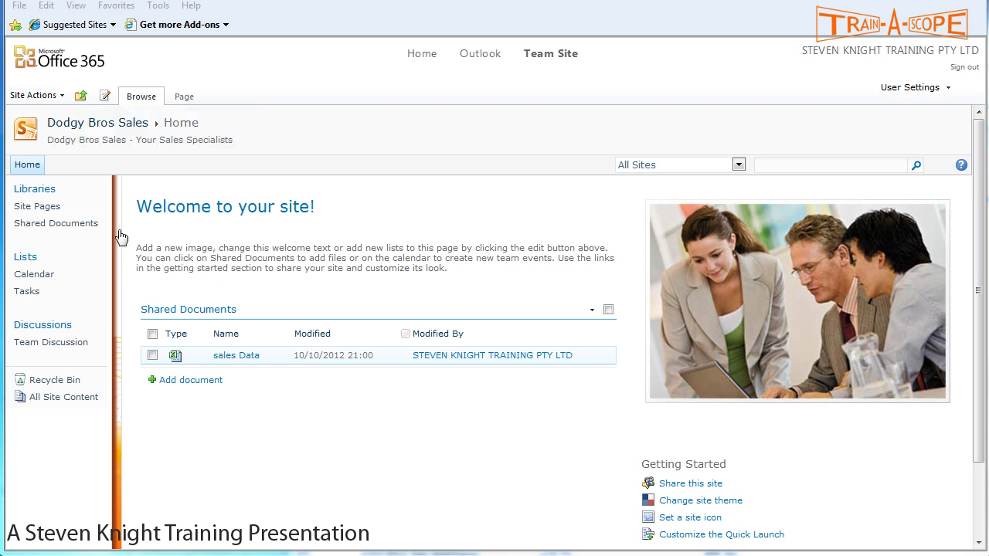
From the Dodgy Bros Sales site settings, start a new site column named "Product Category" with the Lookup type.
{"action": "left_click", "coordinate": [48, 98]}
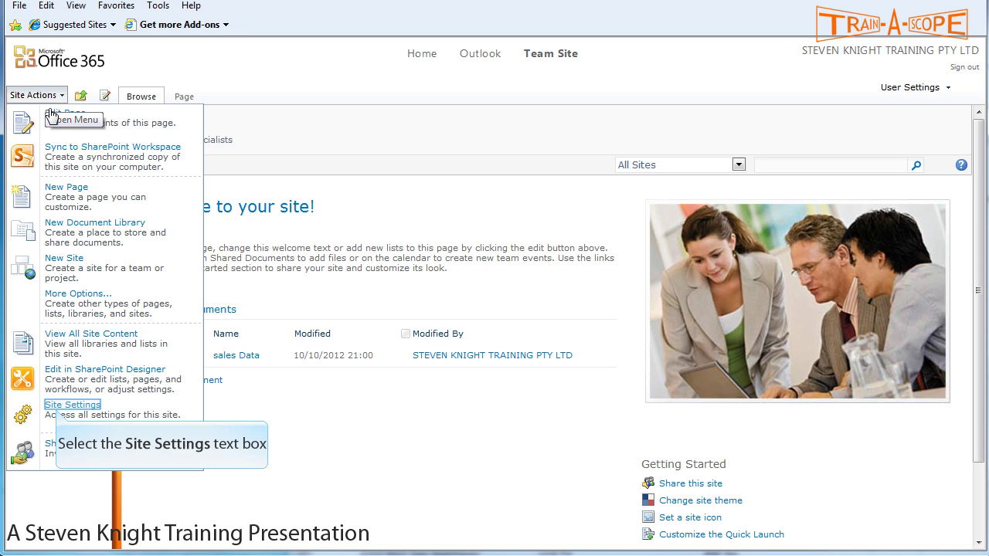
{"action": "left_click", "coordinate": [59, 411]}
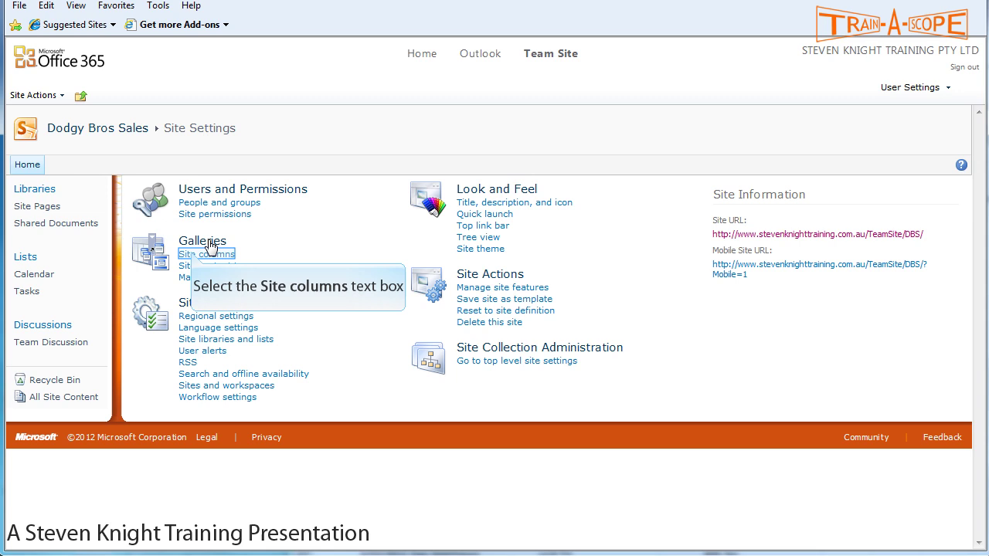
{"action": "left_click", "coordinate": [193, 257]}
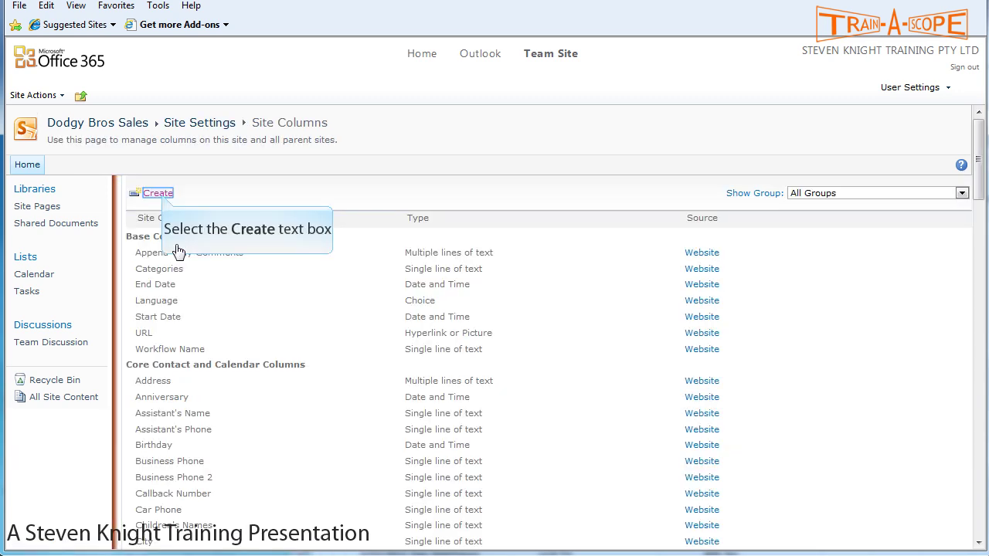
{"action": "left_click", "coordinate": [158, 193]}
{"action": "type", "text": "Product Category"}
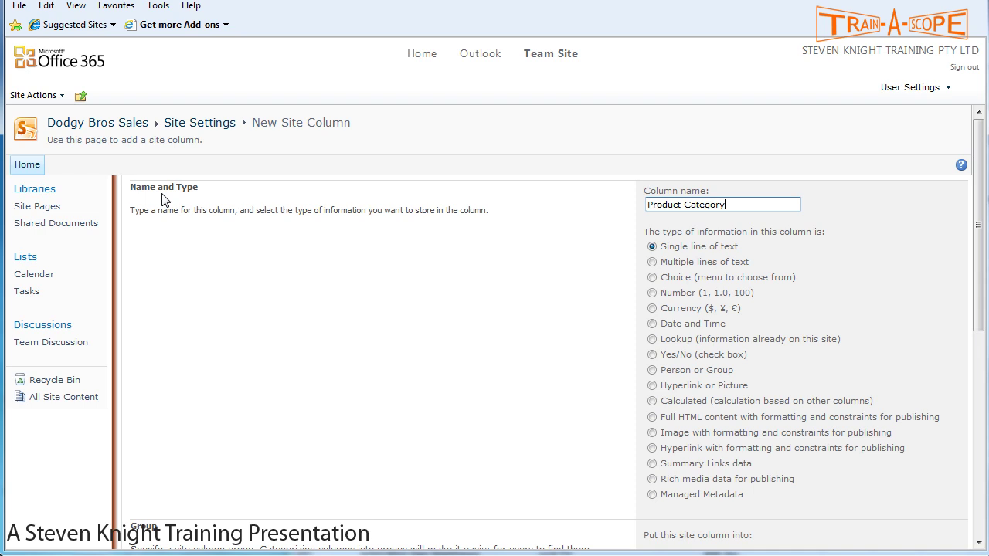
{"action": "left_click", "coordinate": [653, 341]}
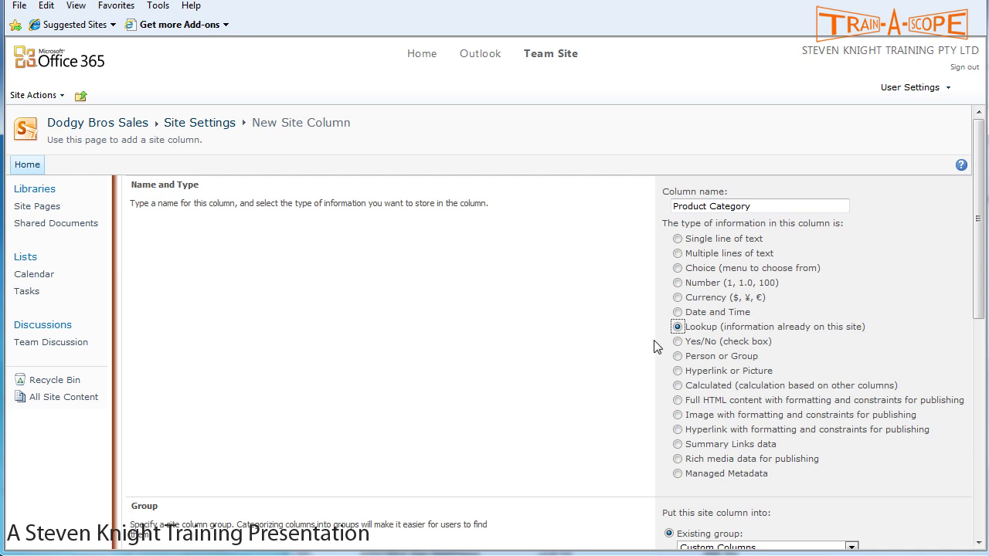
Put the site column into a new group named "Dodgy Sales".
{"action": "scroll", "coordinate": [655, 350], "scroll_direction": "down", "scroll_amount": 3}
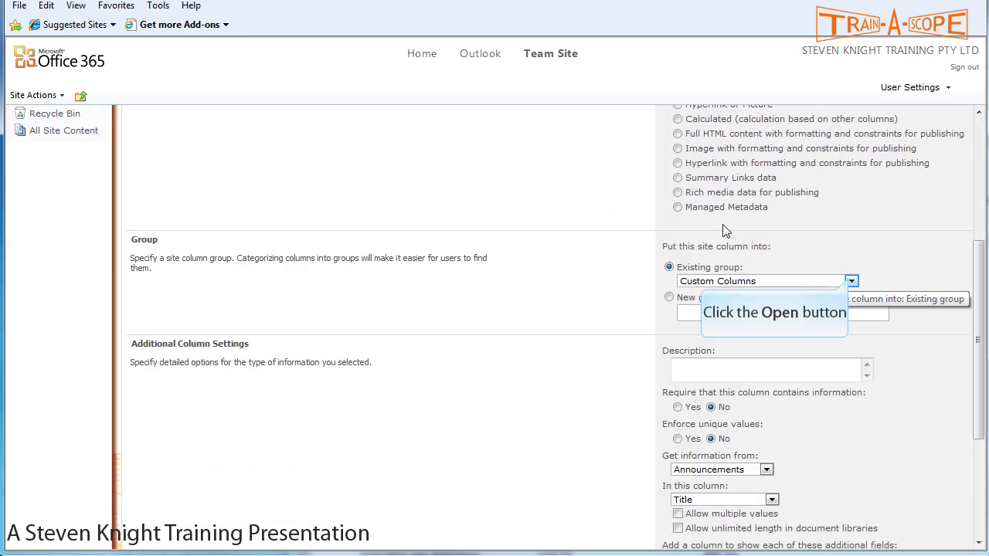
{"action": "left_click", "coordinate": [850, 281]}
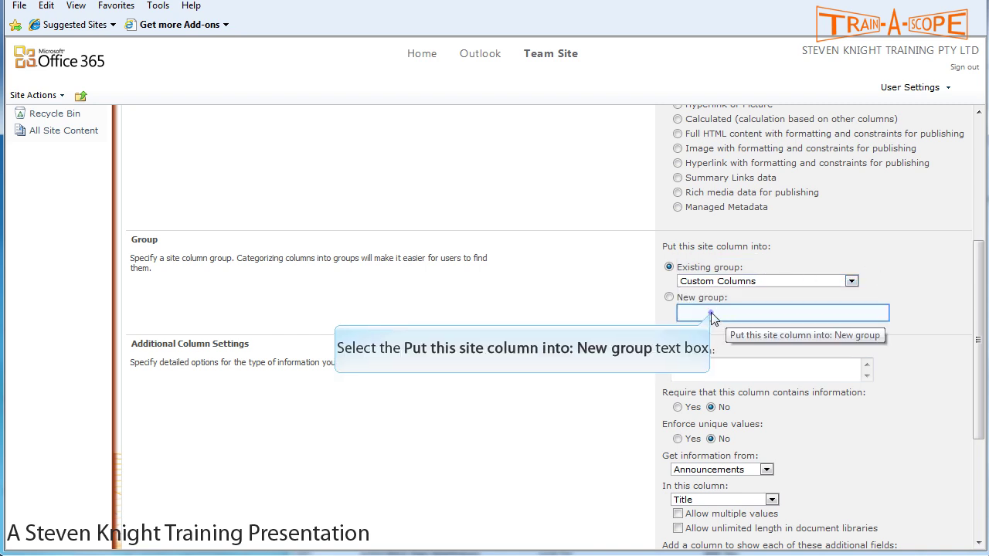
{"action": "left_click", "coordinate": [670, 298]}
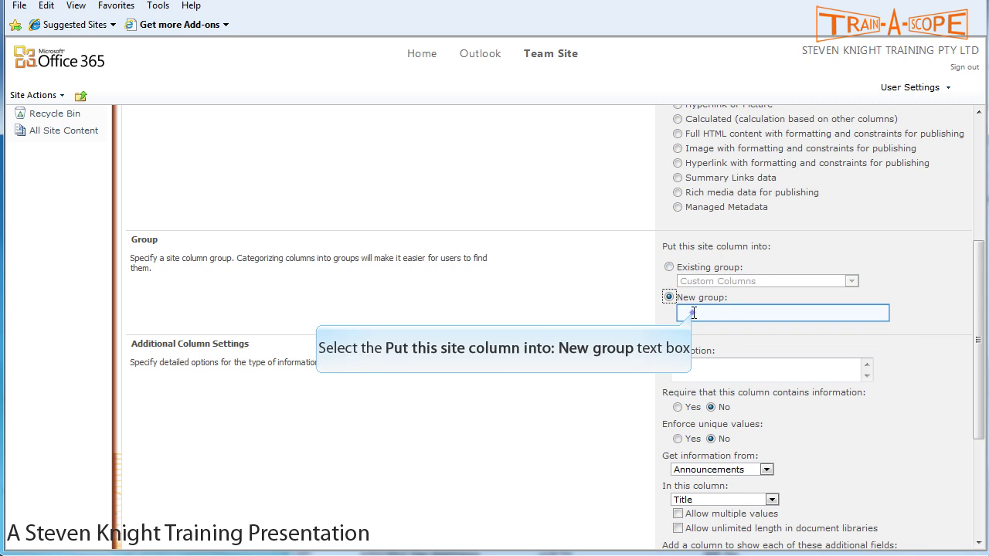
{"action": "left_click", "coordinate": [694, 313]}
{"action": "type", "text": "Doggy Sales"}
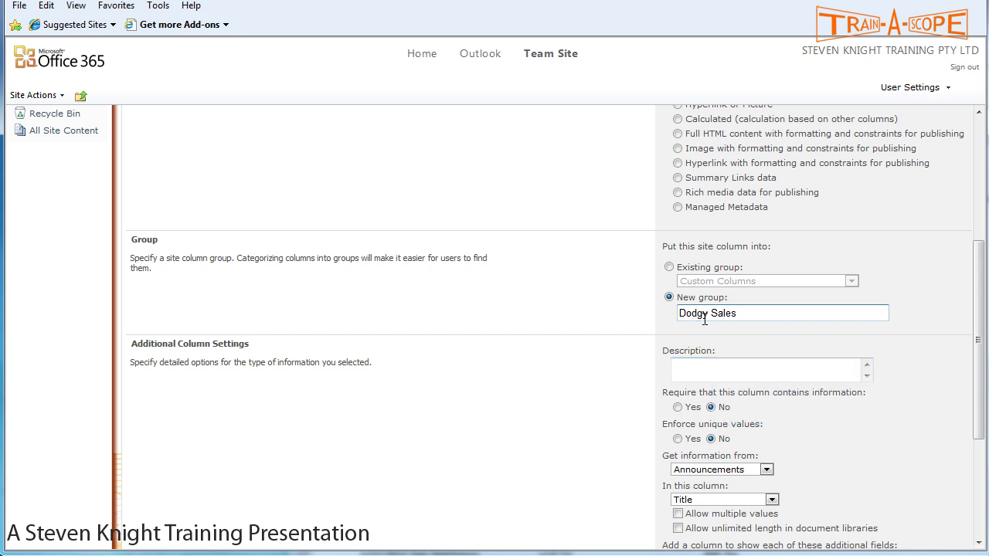
Enter "Product Category" as the site column's description and choose No for requiring that it contains information.
{"action": "left_click", "coordinate": [712, 369]}
{"action": "type", "text": "Product Category"}
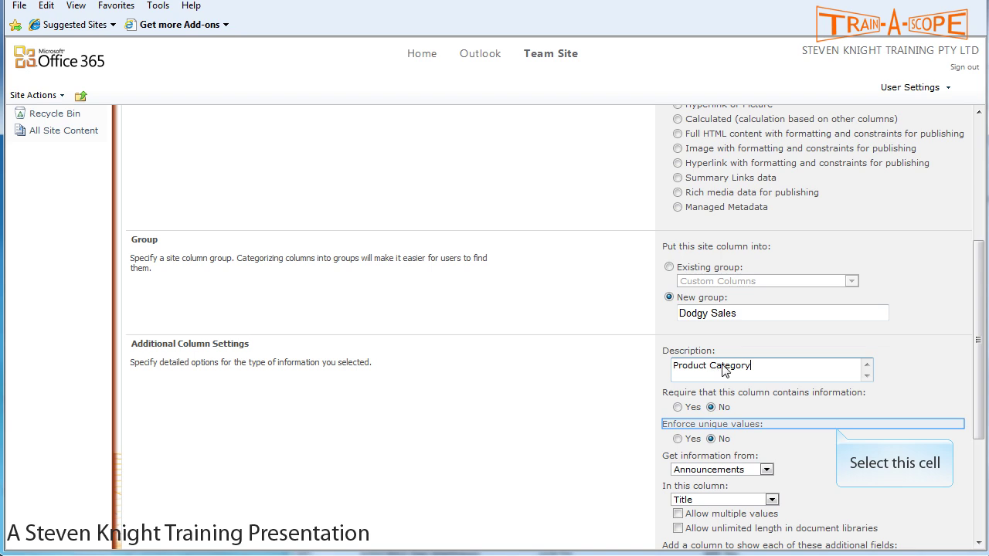
{"action": "left_click", "coordinate": [836, 429]}
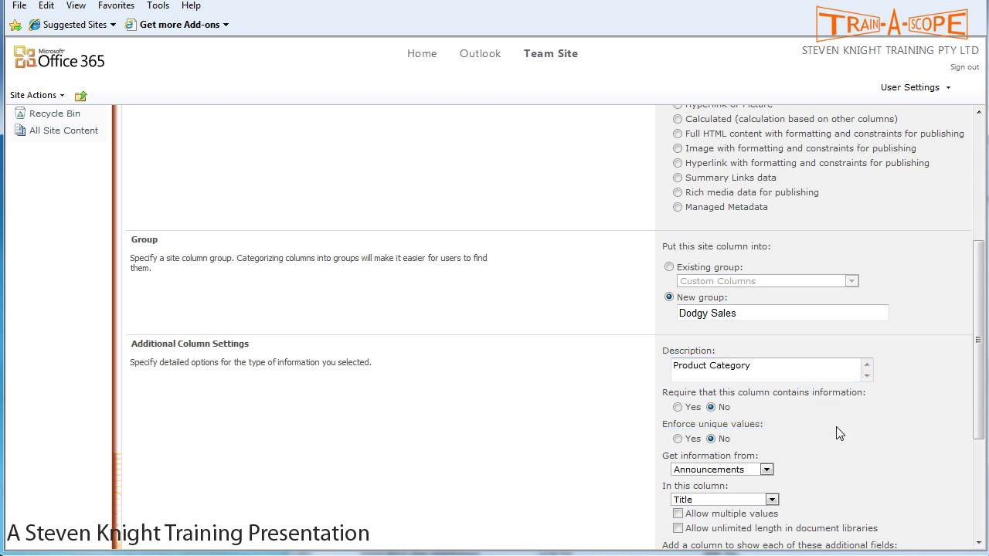
{"action": "scroll", "coordinate": [835, 433], "scroll_direction": "down", "scroll_amount": 3}
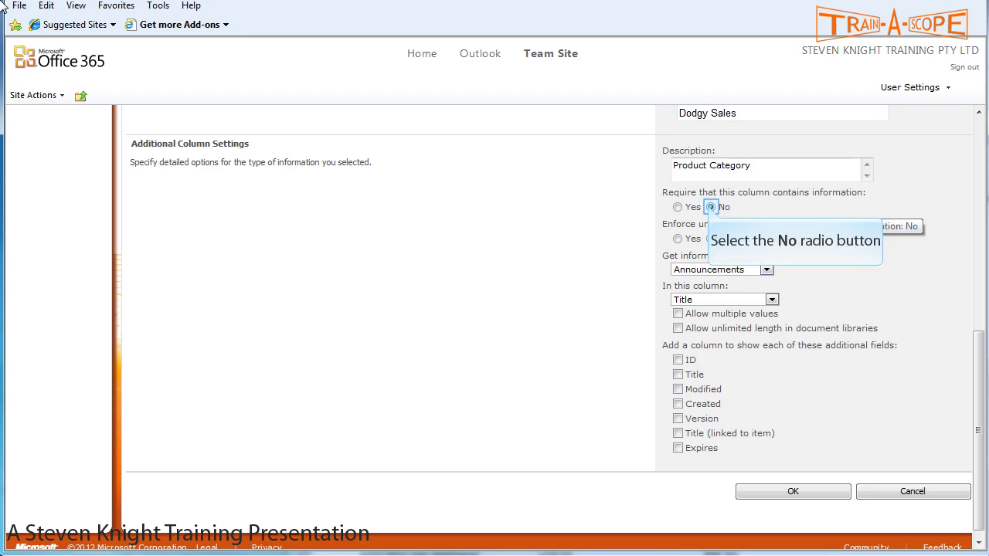
{"action": "left_click", "coordinate": [711, 209]}
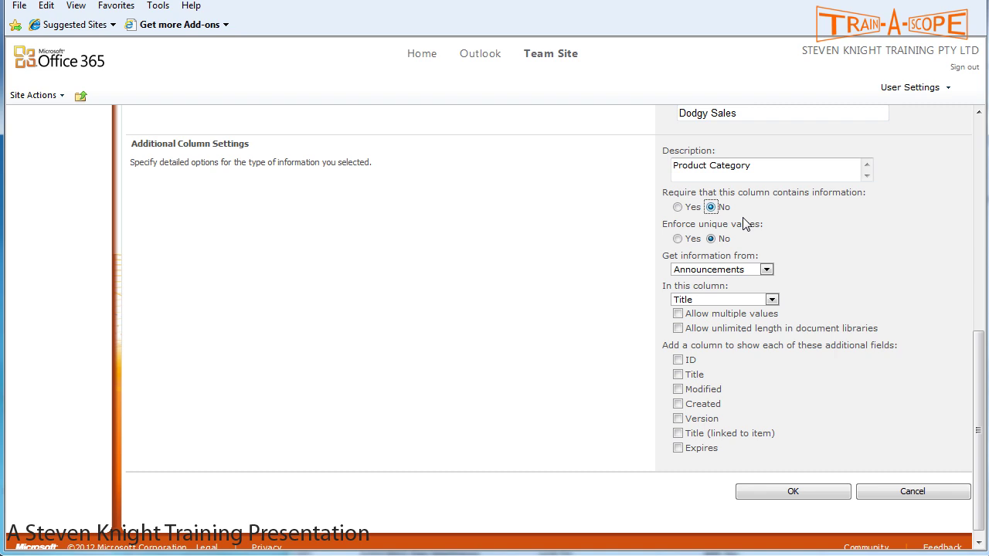
Make the lookup get its information from the Product Category column of the Product Categories list, and create the site column.
{"action": "left_click", "coordinate": [766, 270]}
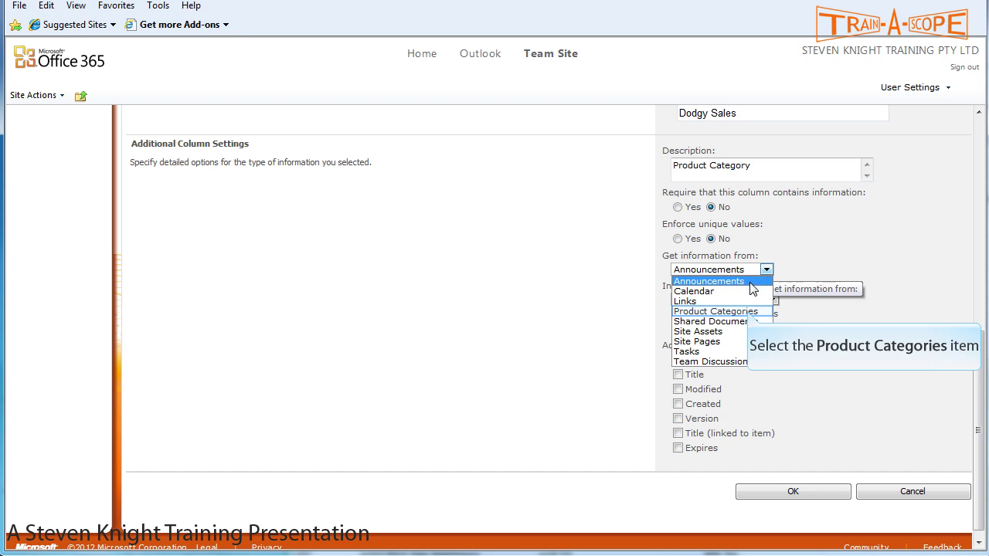
{"action": "left_click", "coordinate": [747, 312]}
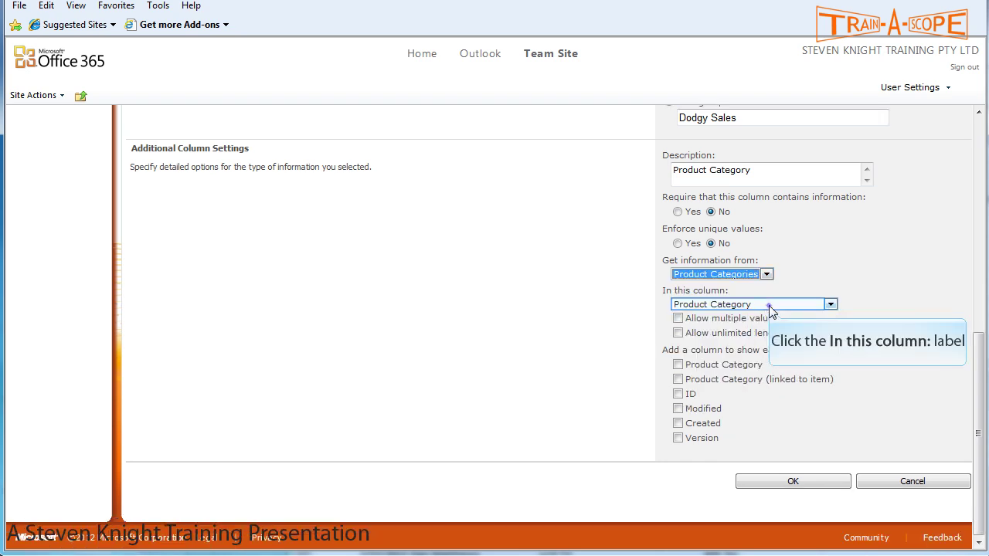
{"action": "left_click", "coordinate": [770, 308]}
{"action": "left_click", "coordinate": [767, 317]}
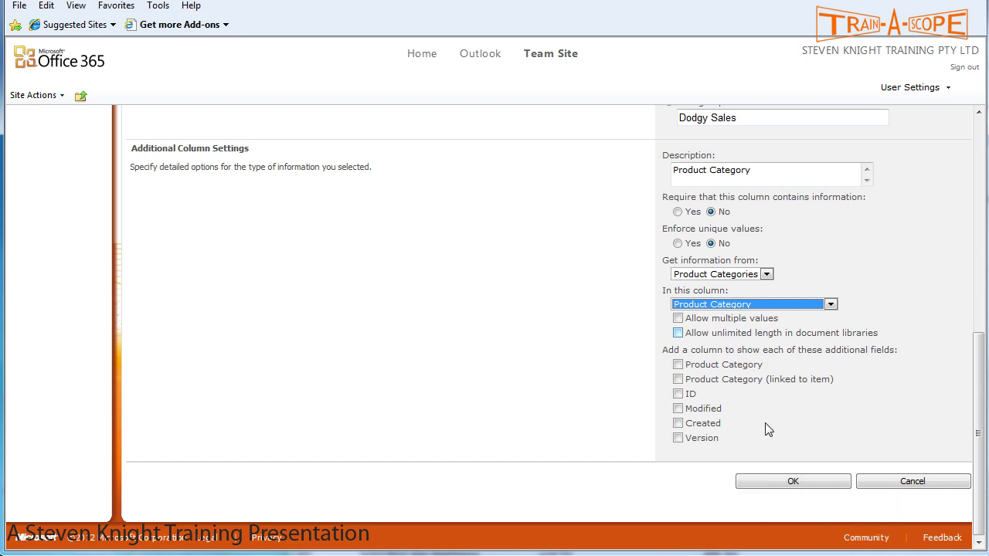
{"action": "left_click", "coordinate": [770, 484]}
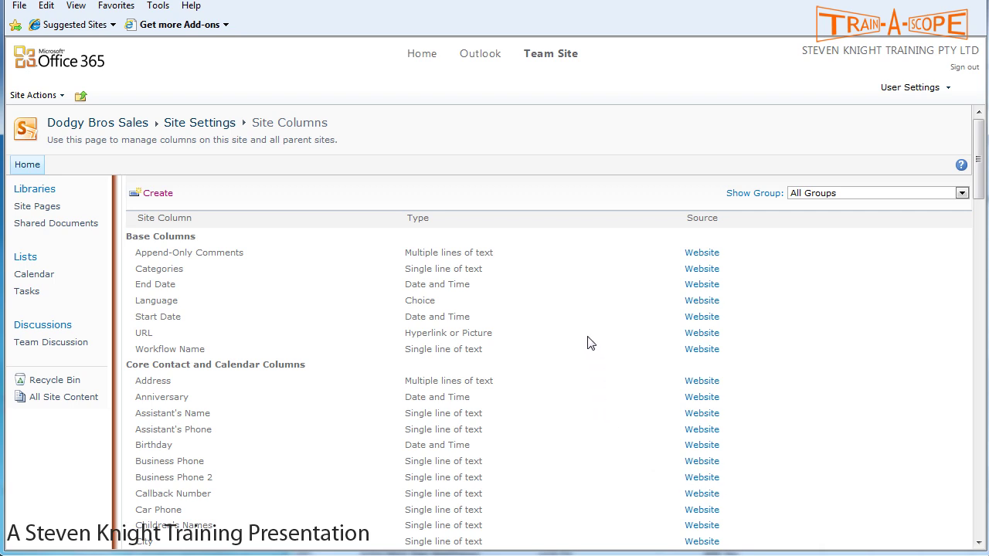
Find Product Category under the Dodgy Sales group of site columns, open it to review its settings, and return to Site Settings.
{"action": "scroll", "coordinate": [587, 343], "scroll_direction": "down", "scroll_amount": 10}
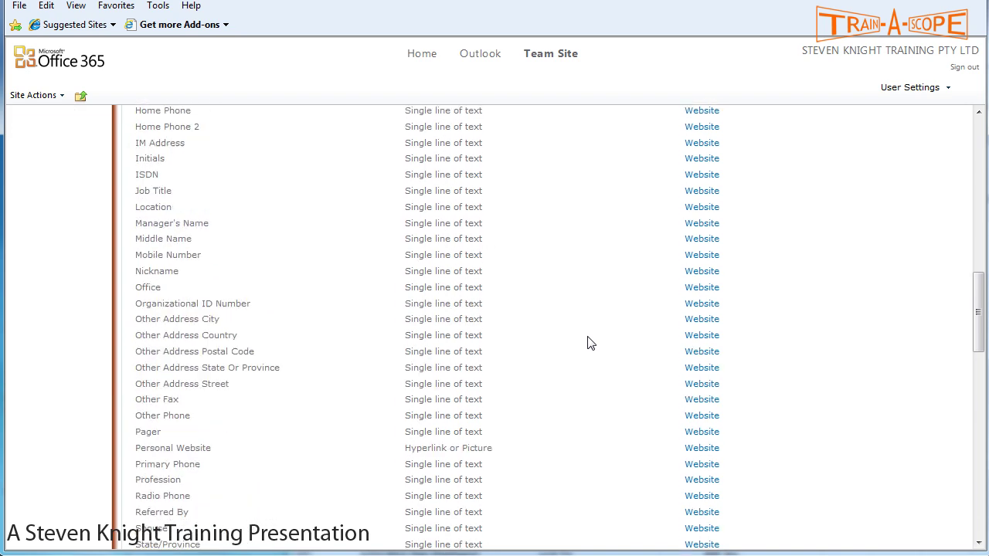
{"action": "scroll", "coordinate": [587, 343], "scroll_direction": "down", "scroll_amount": 13}
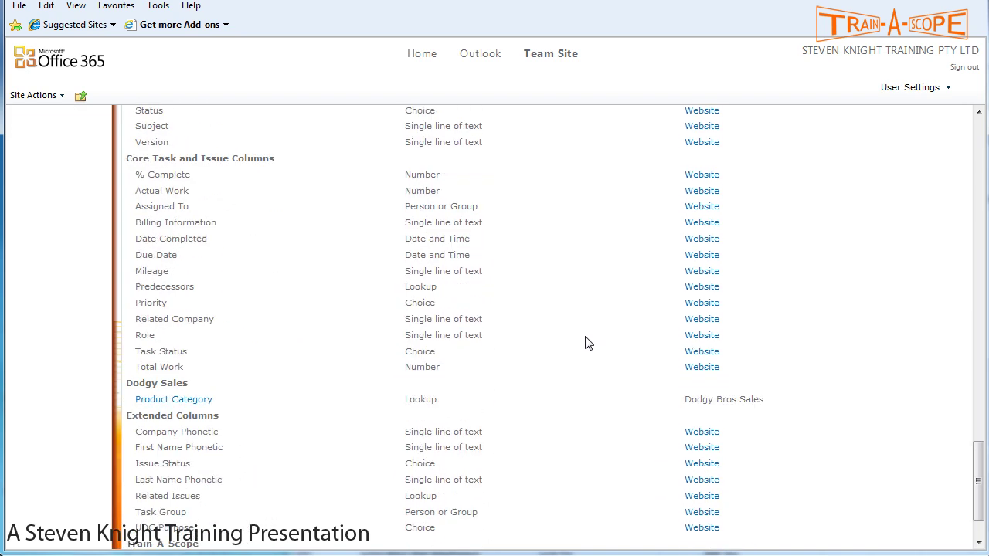
{"action": "scroll", "coordinate": [587, 343], "scroll_direction": "down", "scroll_amount": 3}
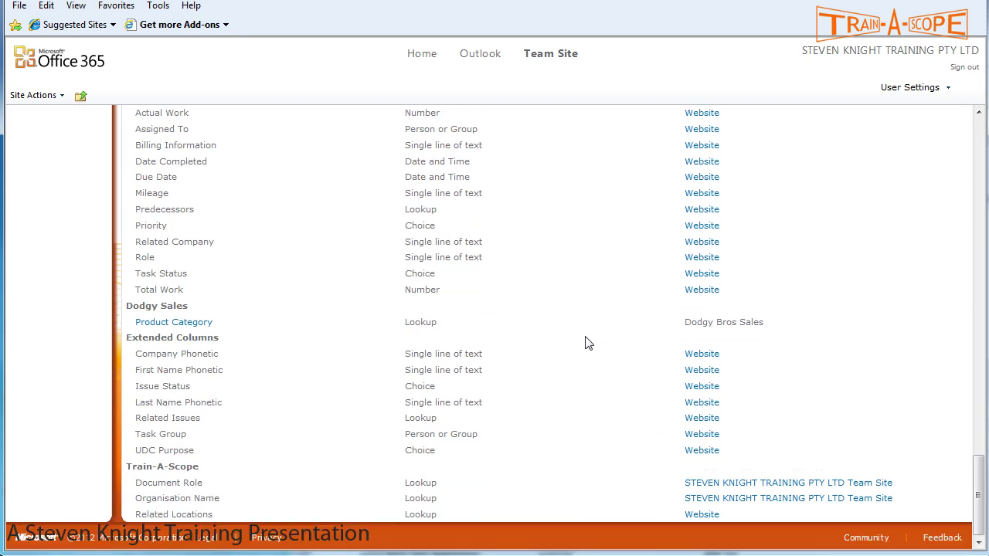
{"action": "left_click", "coordinate": [214, 327]}
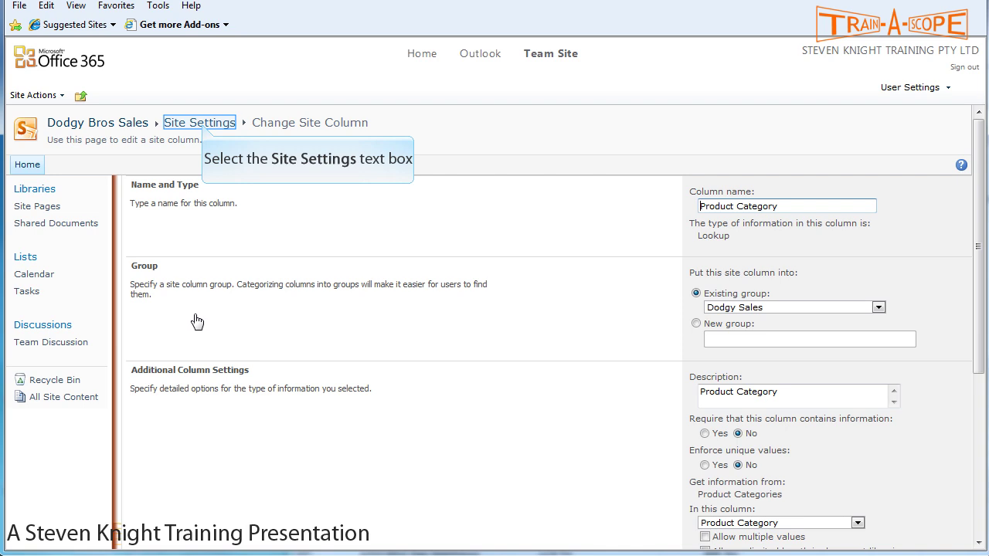
{"action": "left_click", "coordinate": [204, 124]}
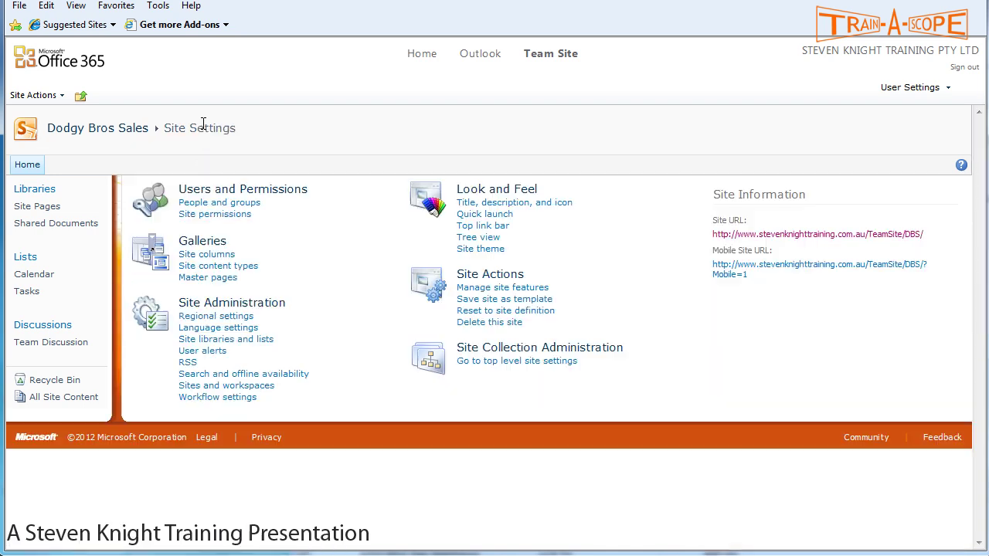